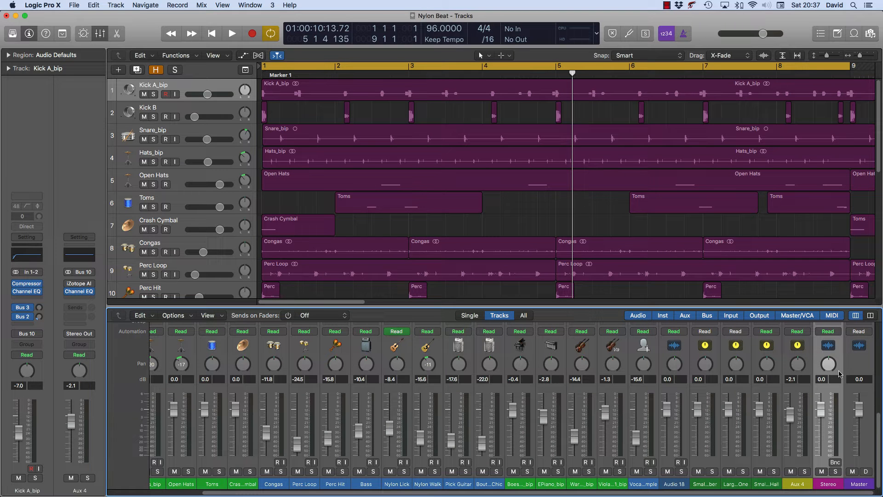
- Play the arrangement from the beginning
key(Return)
key(space)
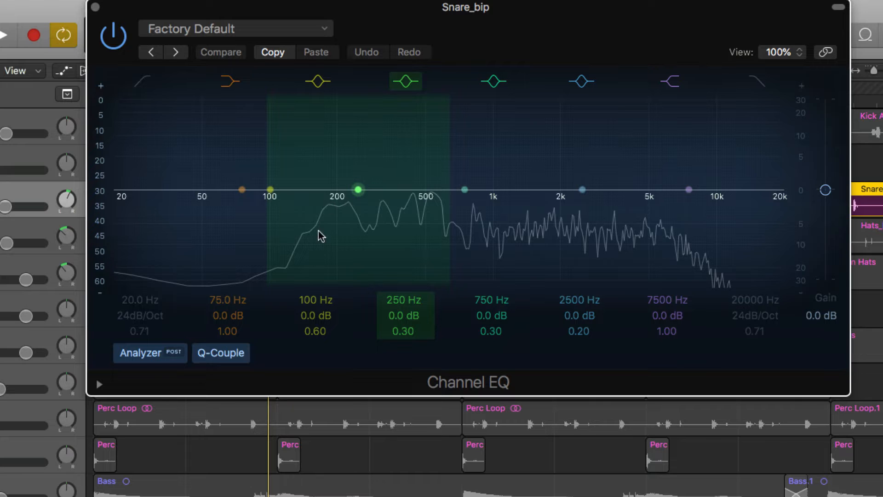
- Move the snare's 100 Hz EQ band down to 78 Hz and enable the low cut filter at 91 Hz
drag(270, 189, 244, 189)
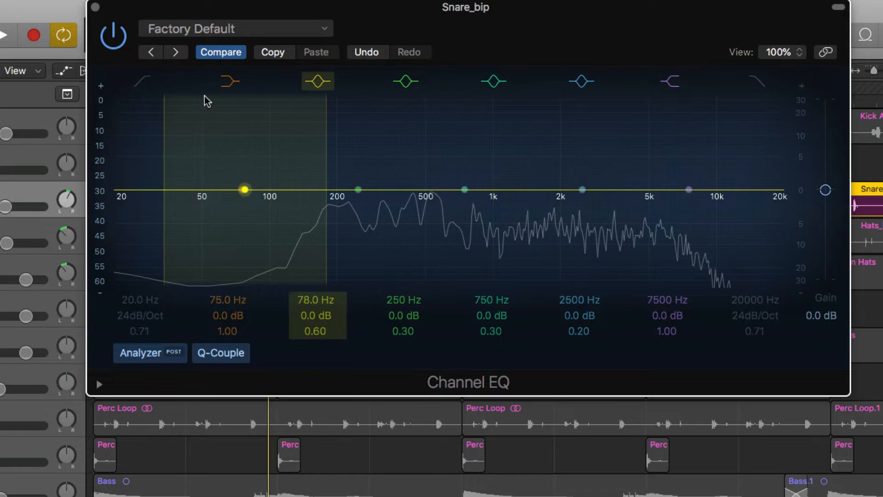
click(143, 83)
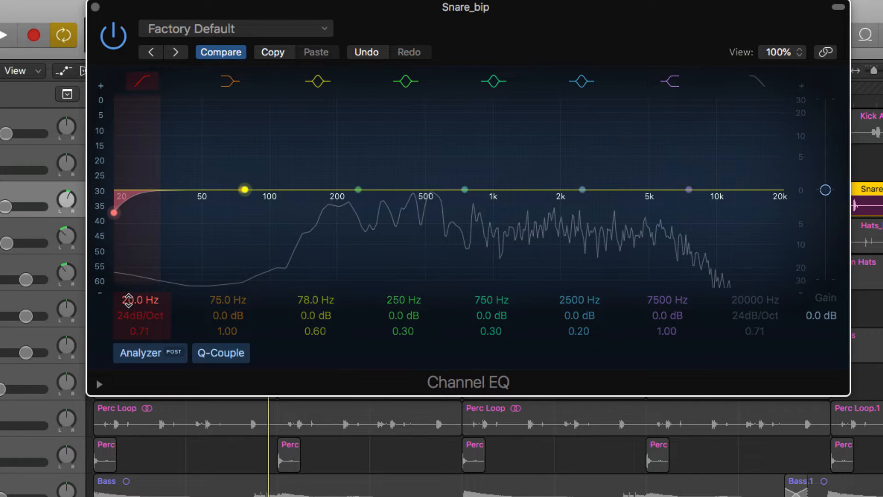
drag(129, 300, 129, 264)
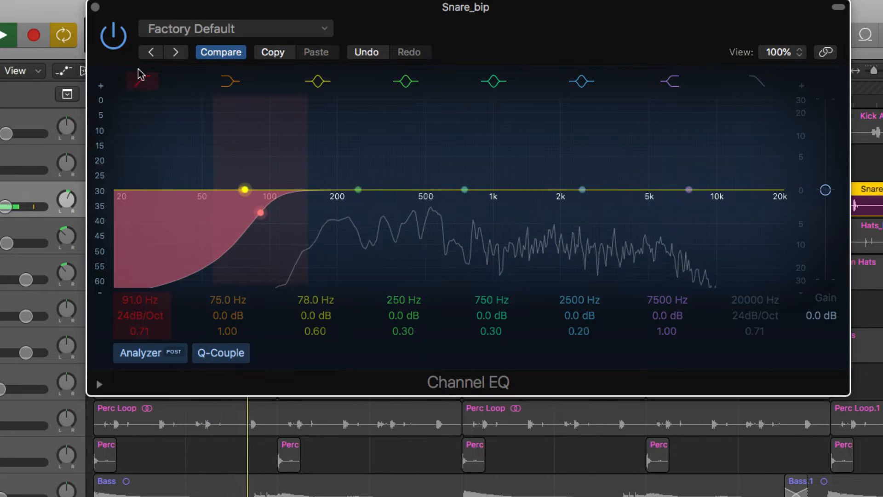
- Compare the snare with its Channel EQ bypassed and active, and raise the low cut frequency slightly
click(112, 43)
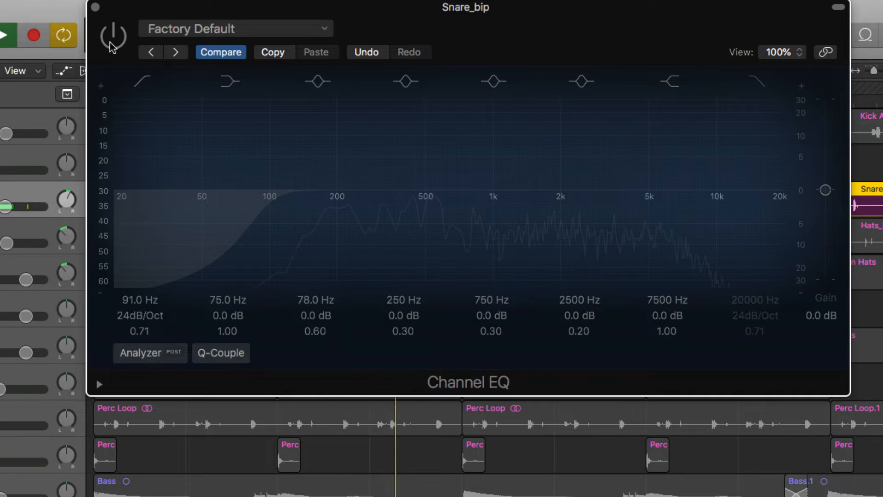
click(112, 44)
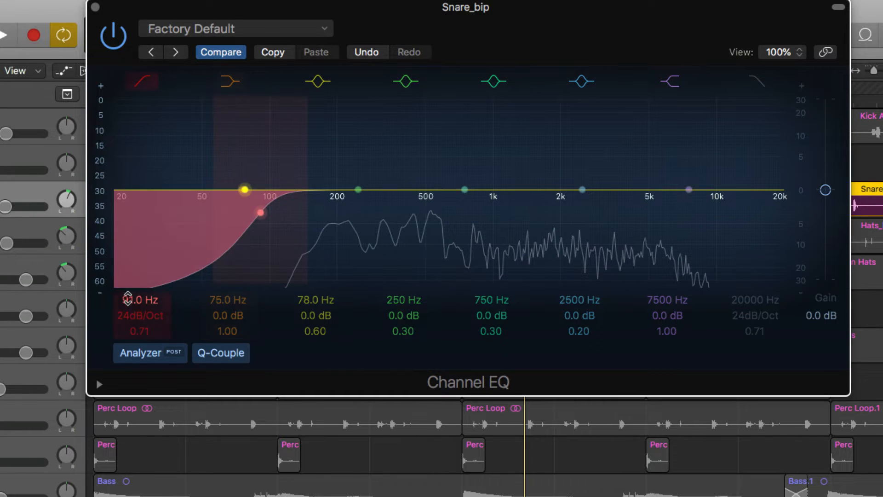
drag(128, 299, 128, 287)
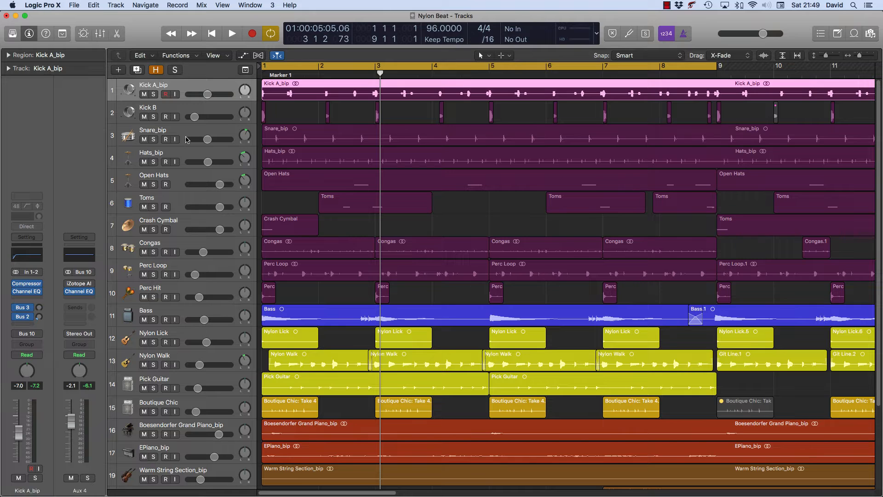
- Open the Channel EQ on Hats_bip, enable its low cut filter and lower the cutoff to 230 Hz
click(182, 153)
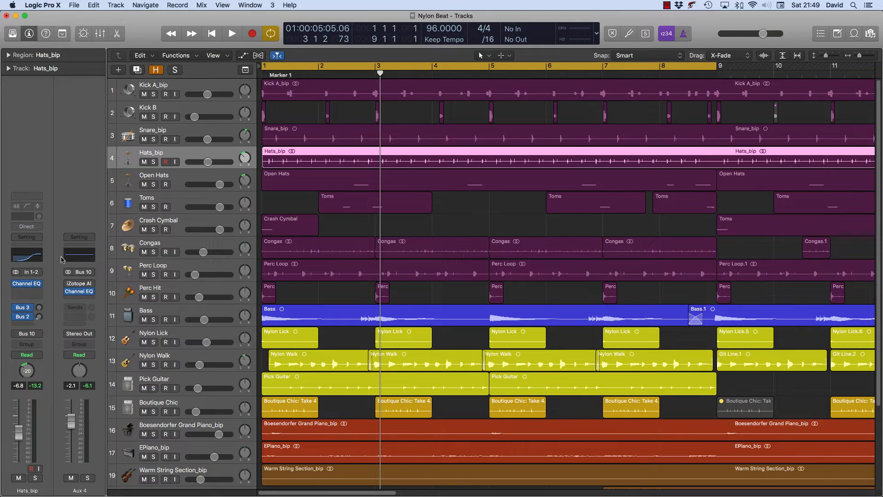
click(28, 284)
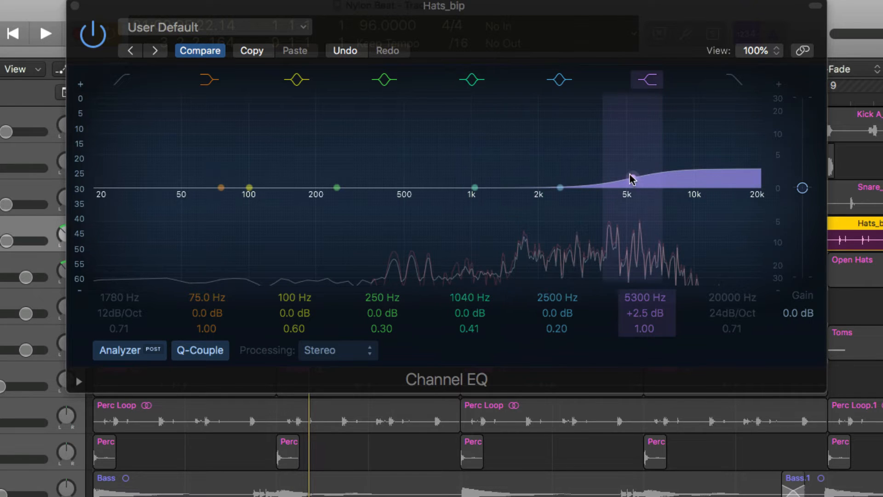
click(118, 82)
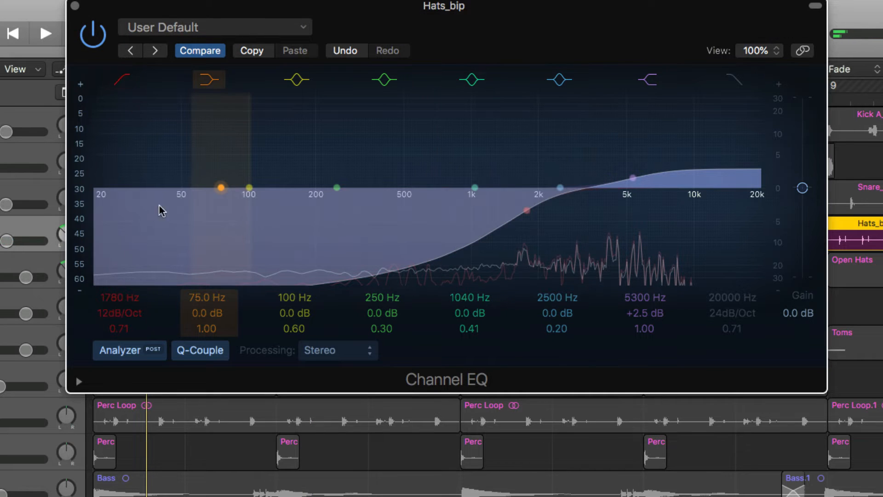
drag(111, 297, 108, 299)
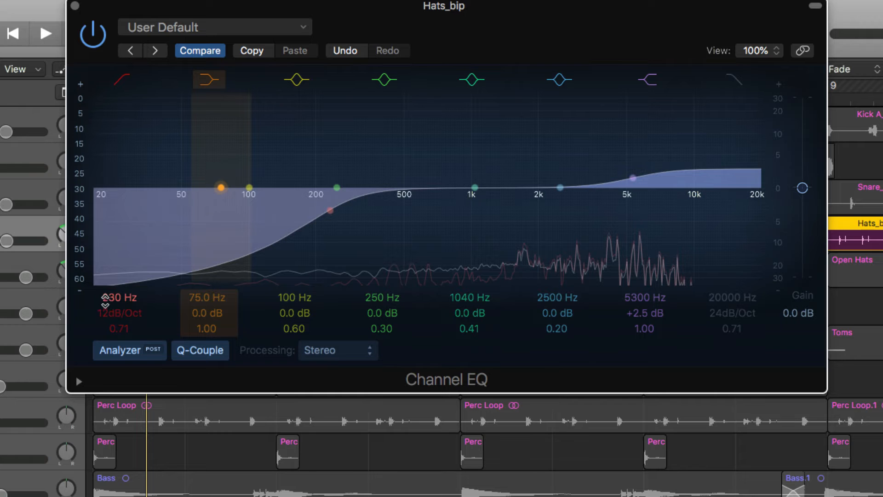
- Raise the hats' low cut to 1060 Hz during playback and unsolo the track to hear it in the mix
key(space)
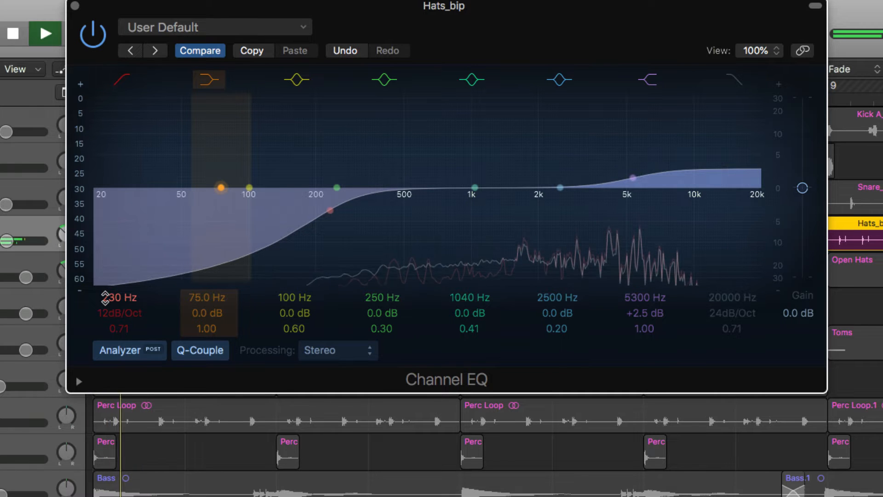
drag(106, 298, 105, 251)
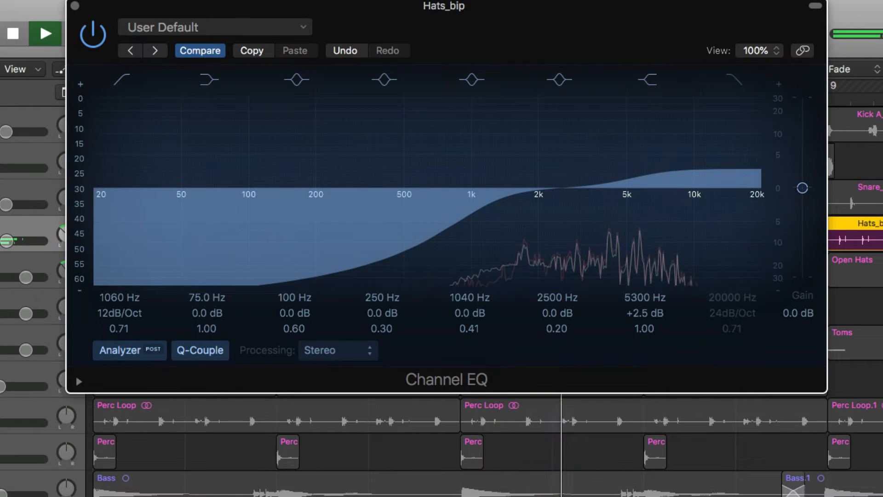
key(s)
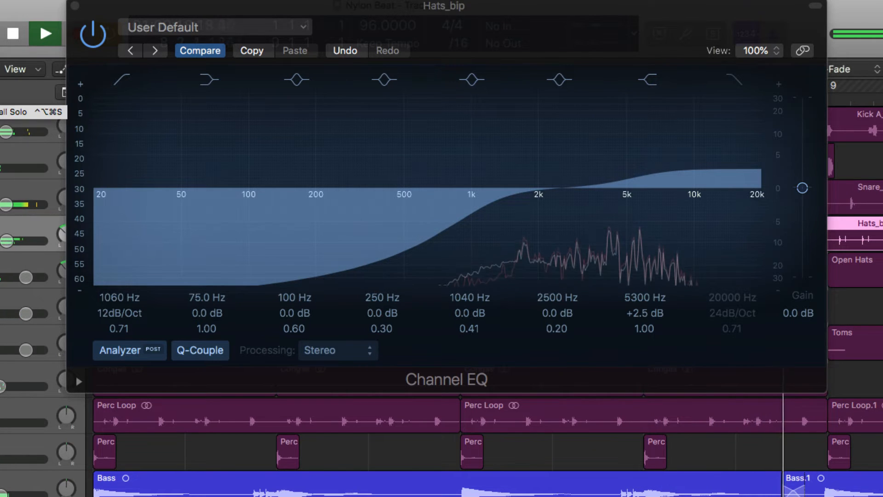
key(space)
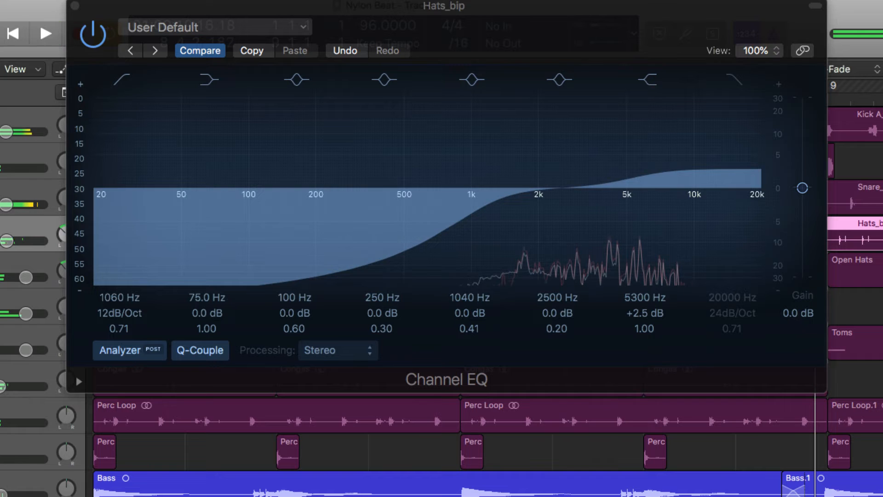
- Disable the hats' low cut filter, play the mix to compare, and close the Channel EQ
click(130, 80)
key(space)
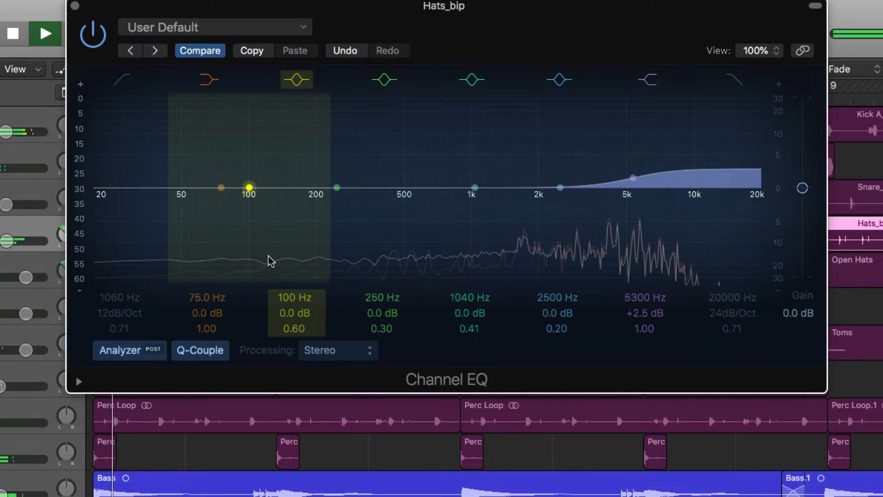
key(space)
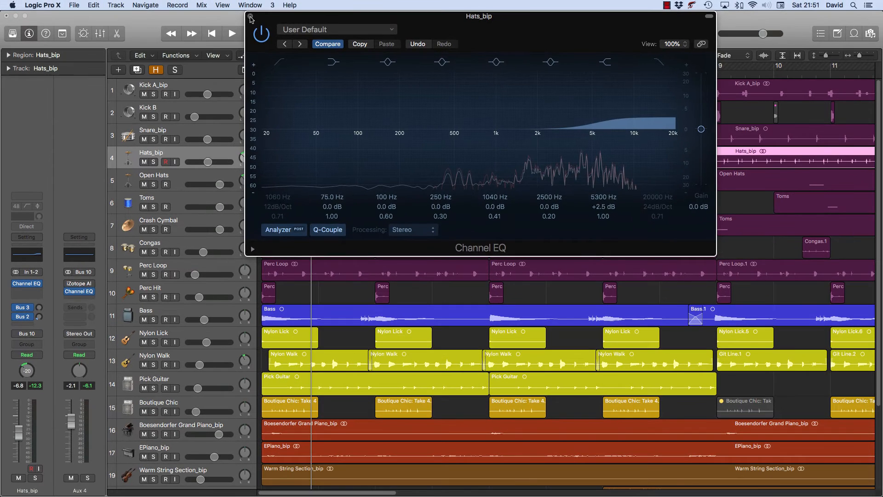
click(250, 17)
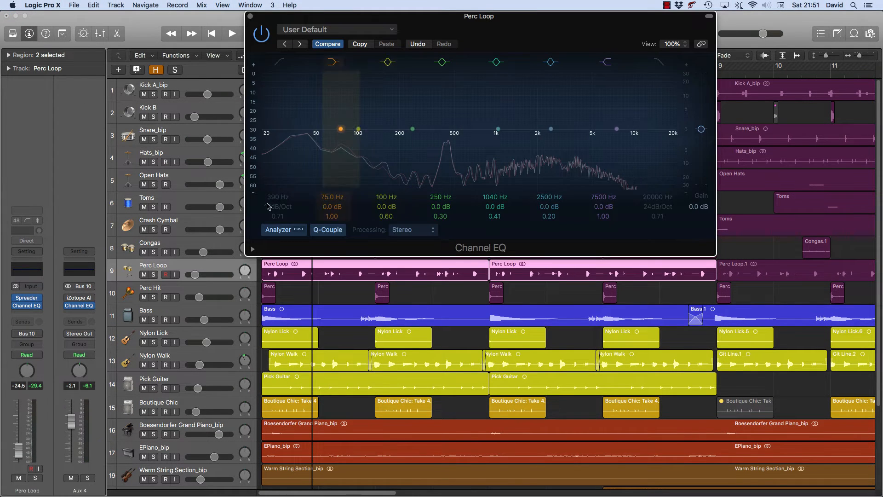
- Play the Perc Loop soloed, enable the low cut filter in its Channel EQ and set it to 425 Hz
key(space)
key(s)
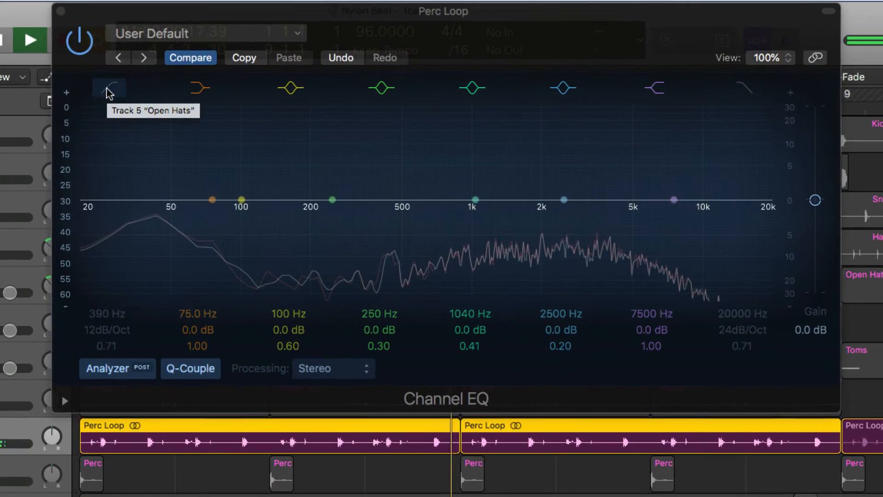
click(279, 63)
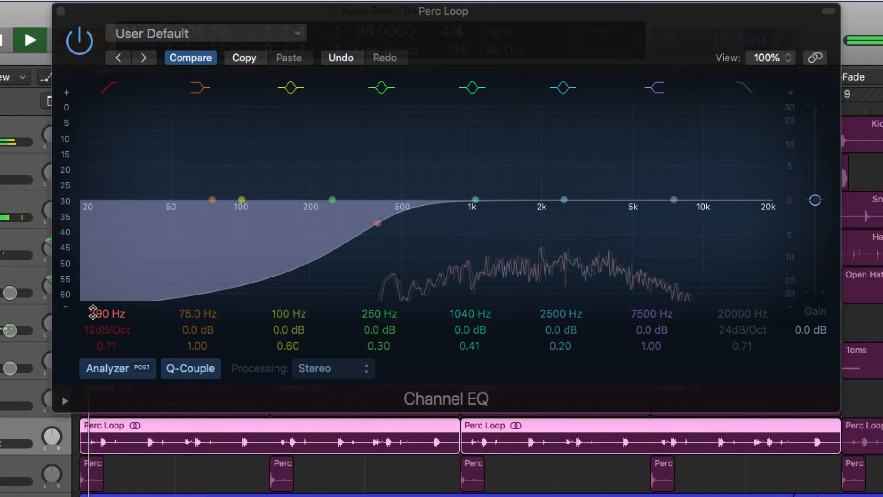
drag(92, 313, 92, 300)
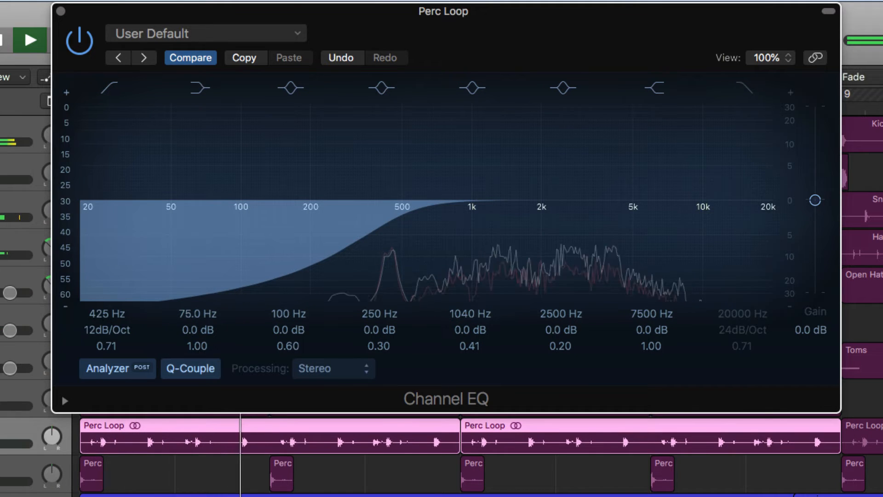
key(space)
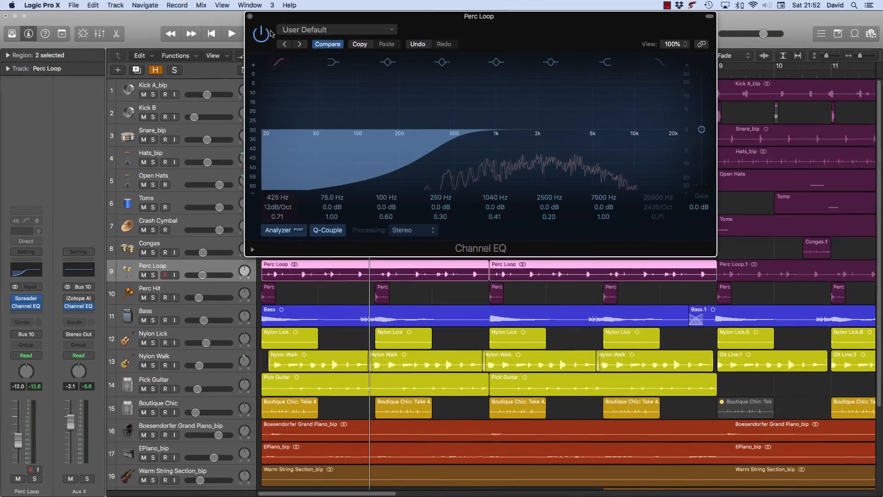
click(60, 11)
- Select the Boesendorfer Grand Piano_bip track and enable the 245 Hz low cut filter in its Channel EQ
scroll(288, 308, down, 5)
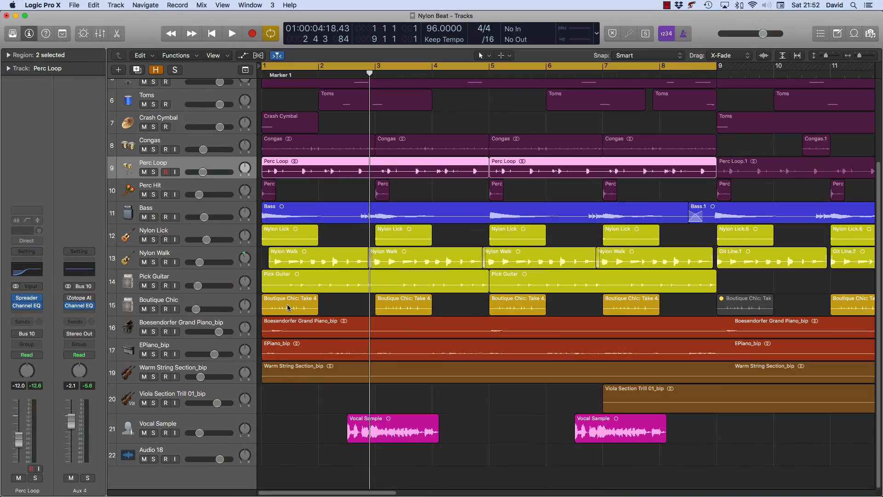
click(190, 324)
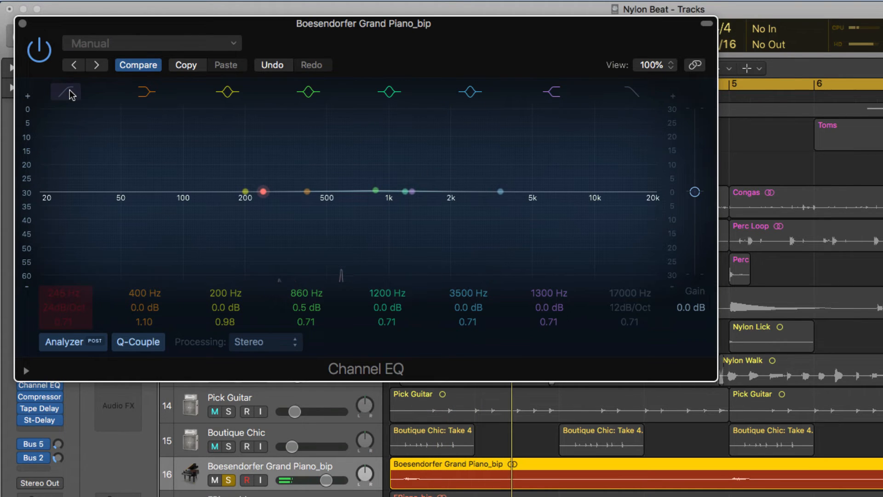
click(71, 94)
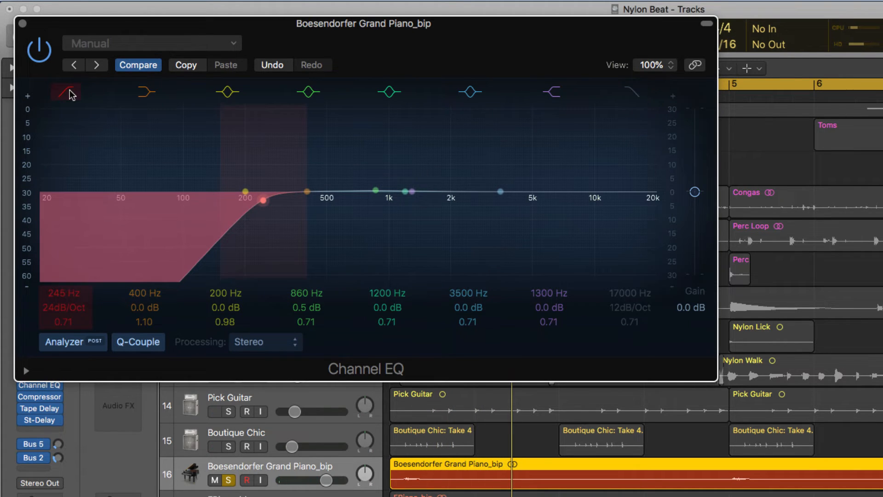
- Compare the piano during playback with the low cut filter off and on, leave it on, and unsolo the track
key(space)
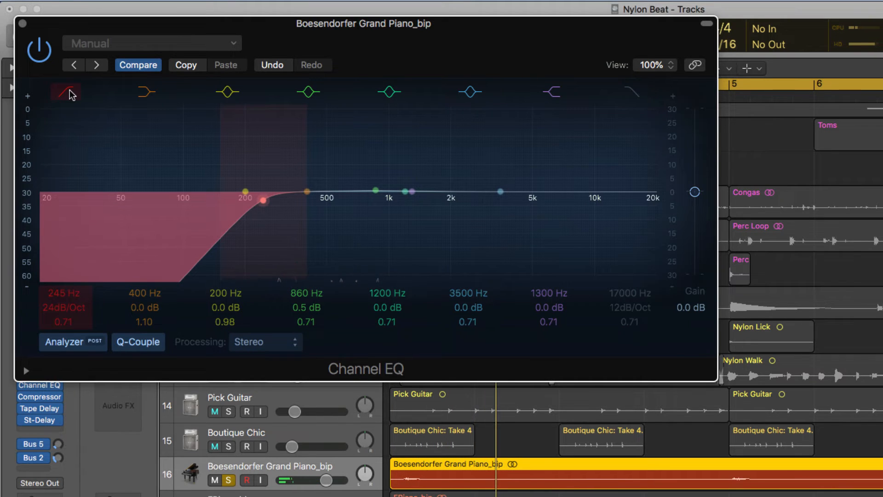
click(71, 94)
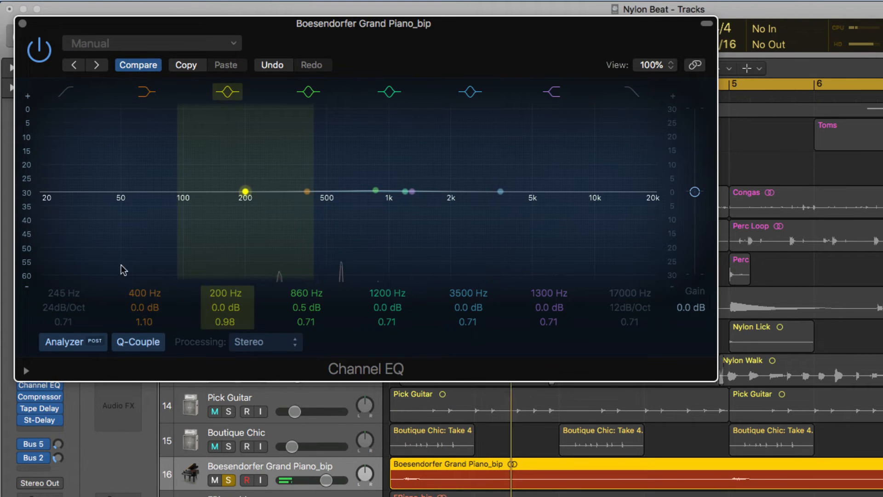
click(70, 93)
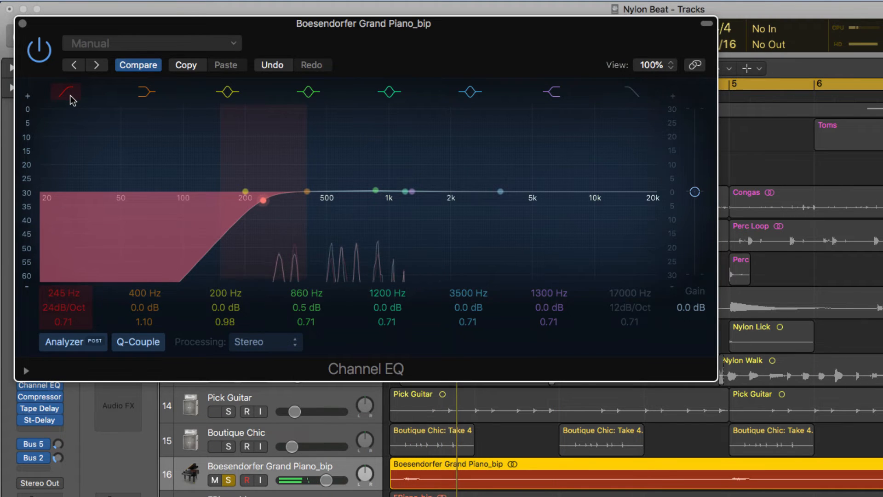
key(space)
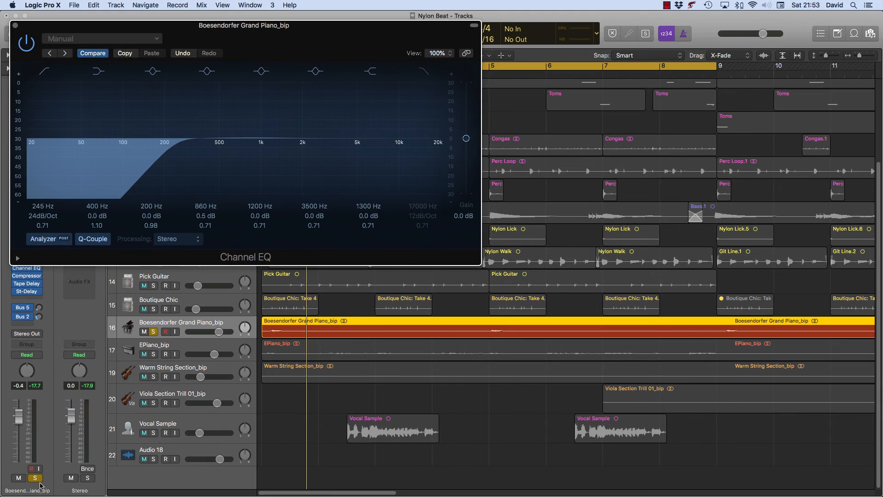
click(36, 478)
key(space)
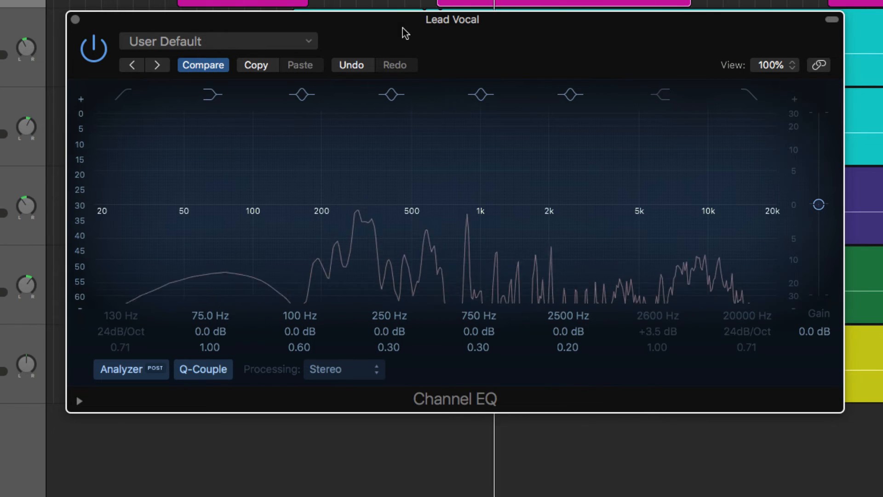
- Enable the low cut filter on the Lead Vocal and try cutoff frequencies from 55 Hz up to 130 Hz and above
click(126, 96)
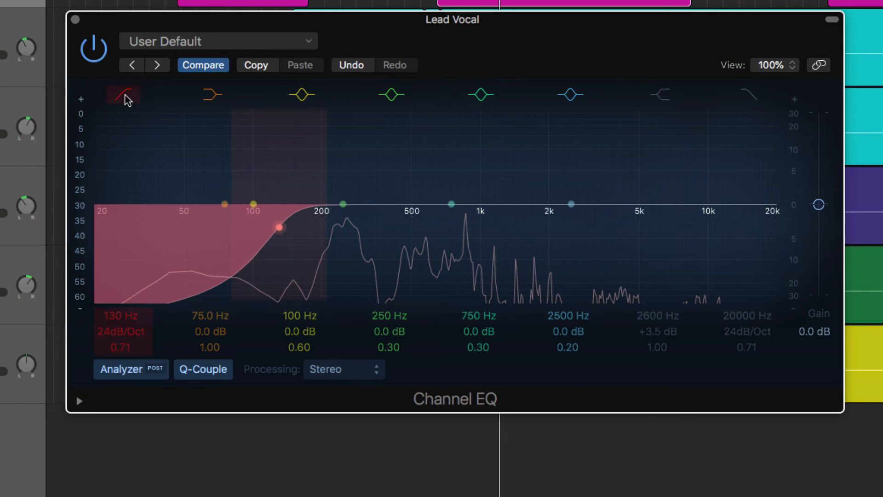
drag(109, 316, 109, 354)
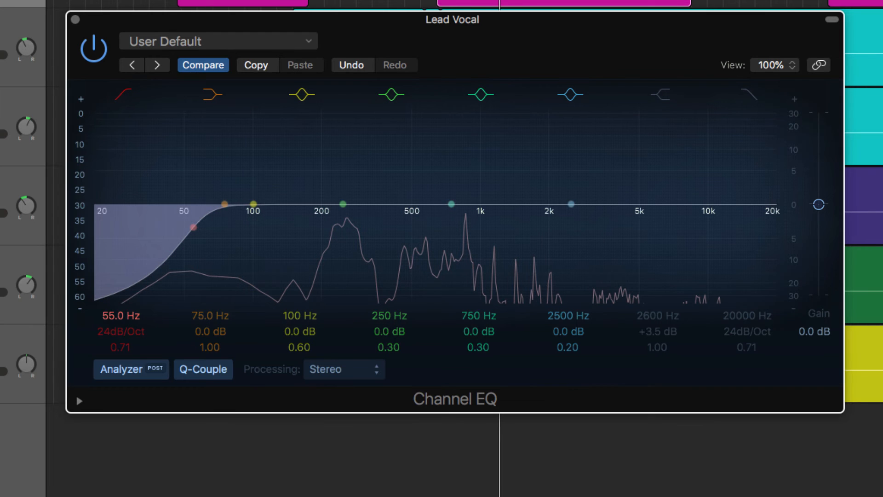
drag(103, 314, 92, 343)
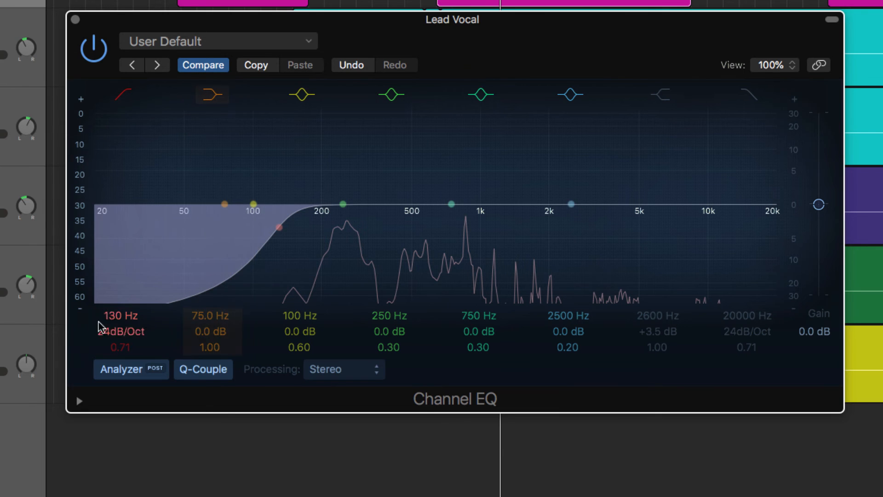
drag(111, 315, 111, 304)
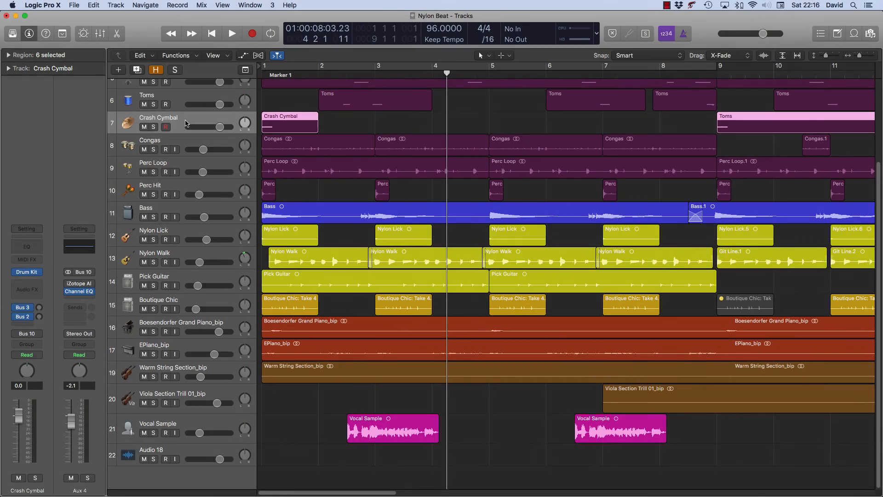
- Go through the tracks from Crash Cymbal down to EPiano_bip to examine their EQ curves
key(Down)
key(Down)
key(Down)
key(Down)
key(Down)
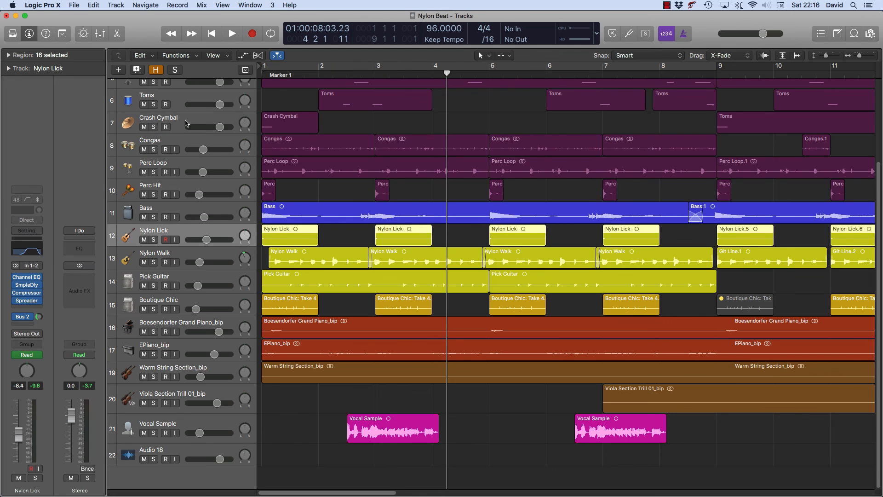
key(Down)
key(Down)
key(Down)
key(Down)
key(Down)
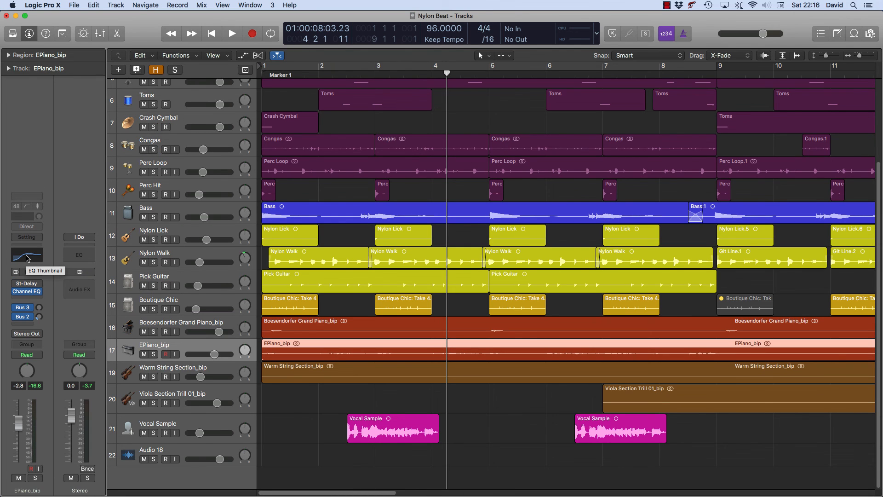